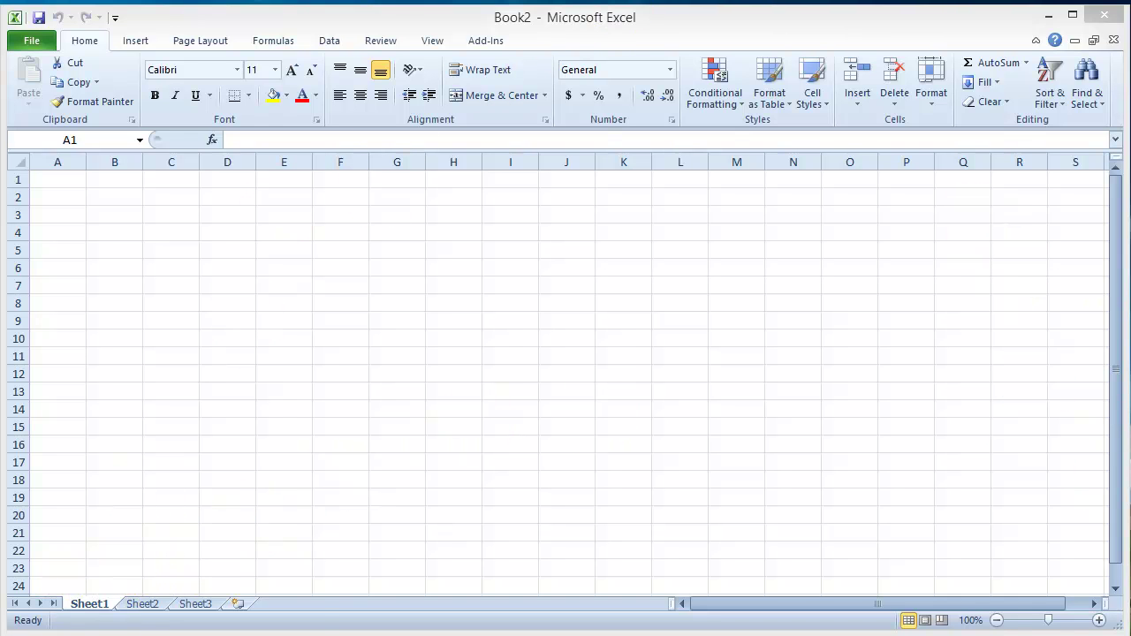
Browse the installed Microsoft Office programs to locate Microsoft Excel 2010, and return to the open workbook
{"action": "key", "text": "super"}
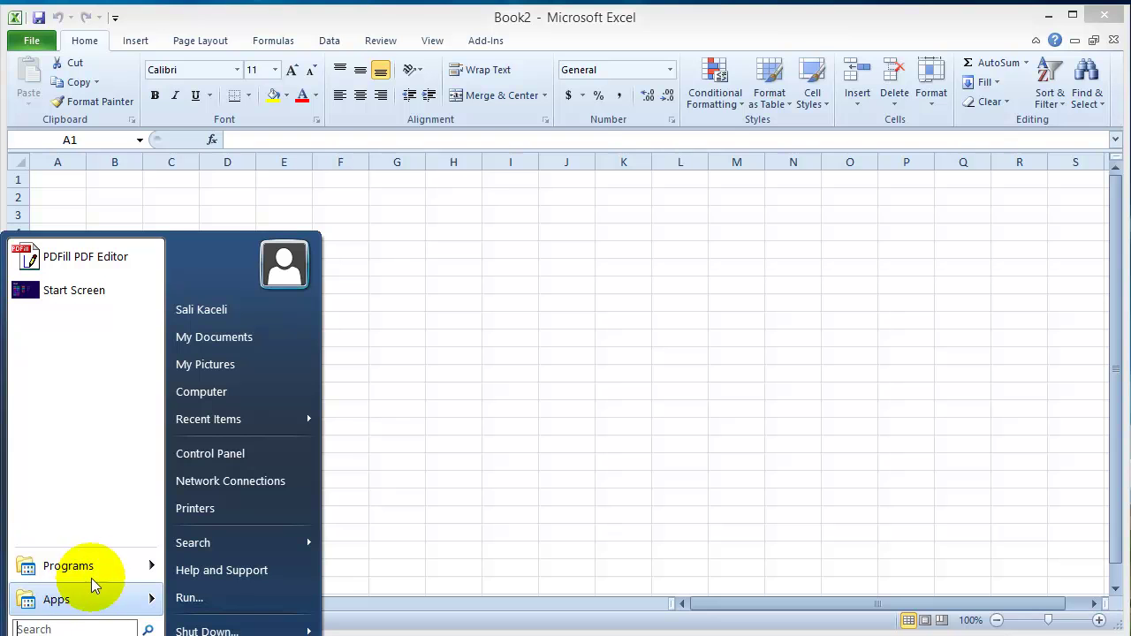
{"action": "left_click", "coordinate": [101, 566]}
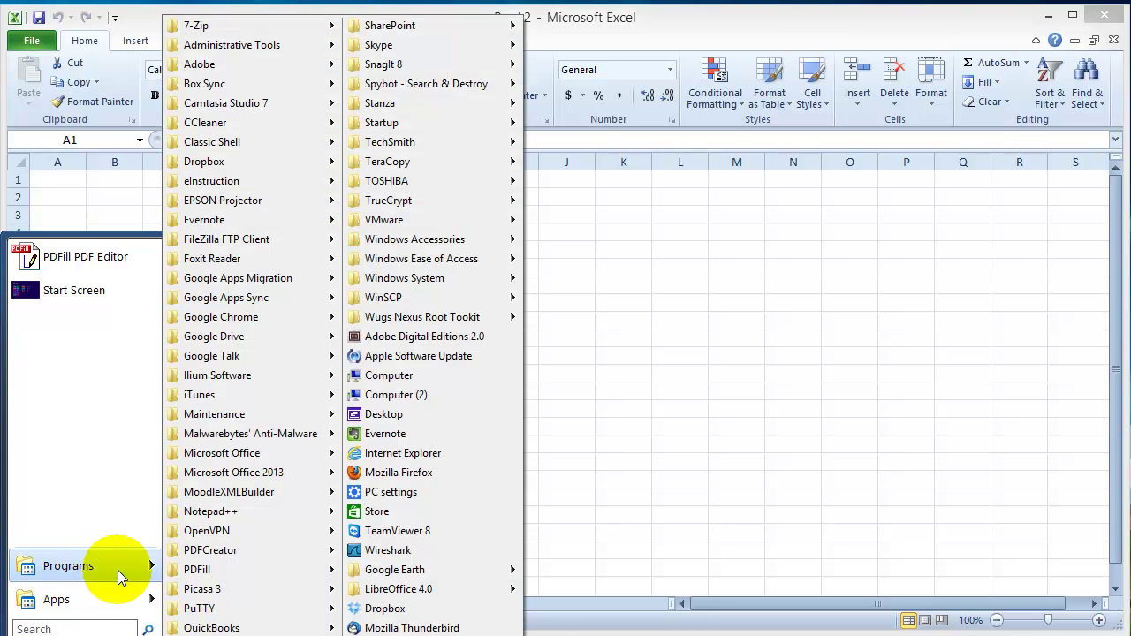
{"action": "mouse_move", "coordinate": [240, 454]}
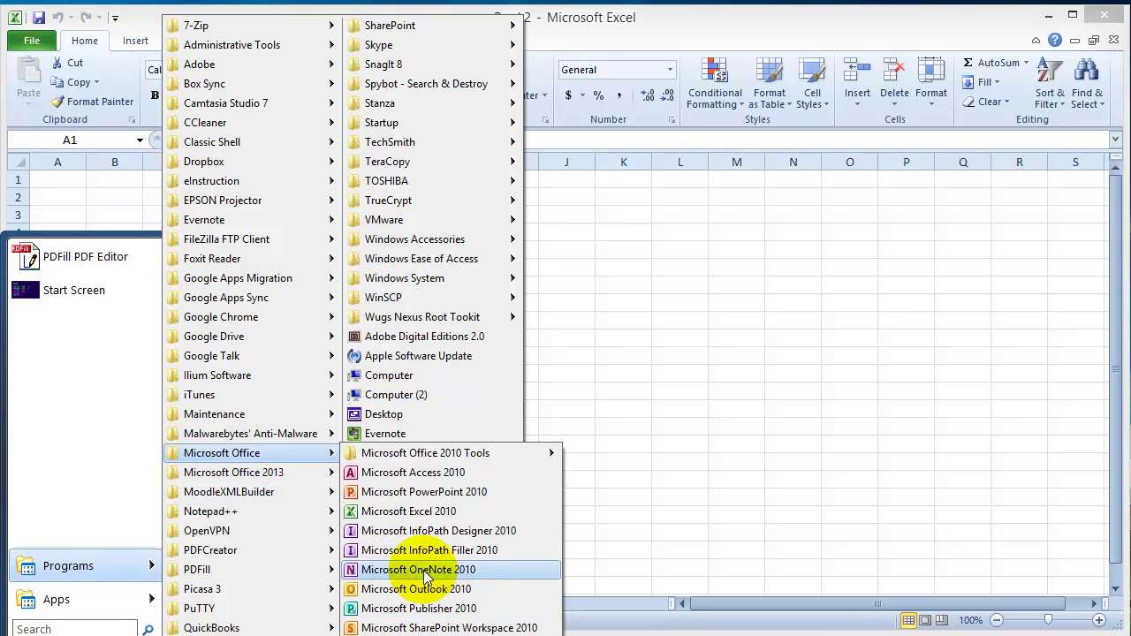
{"action": "left_click", "coordinate": [689, 331]}
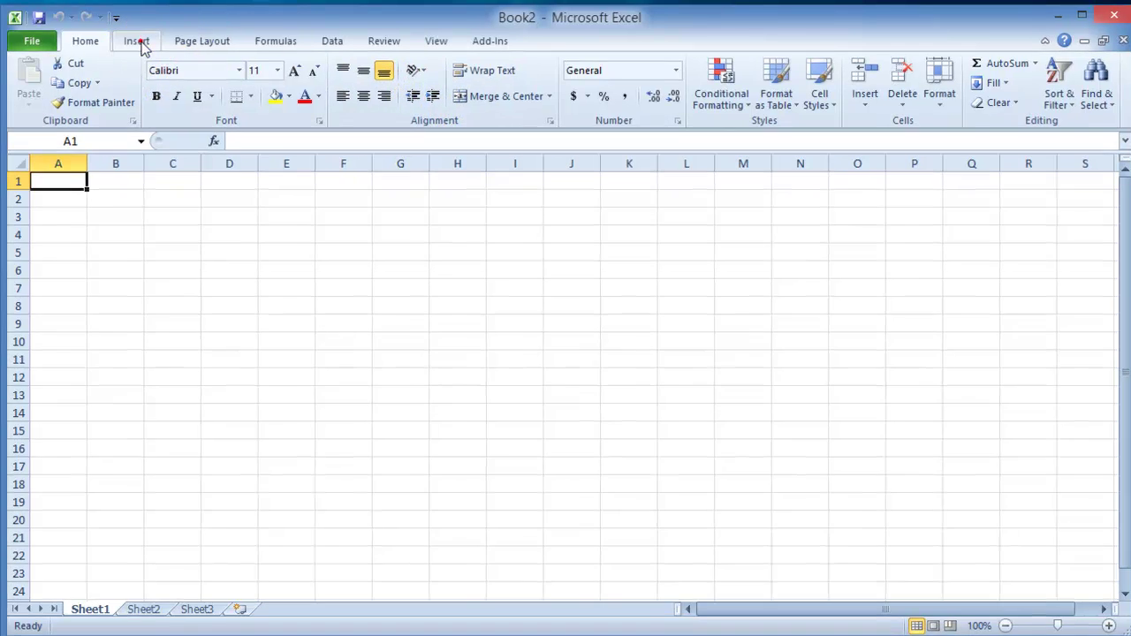
Examine the Insert, Page Layout, Formulas and Data command sets, and try the formula bar for cell A1
{"action": "left_click", "coordinate": [138, 44]}
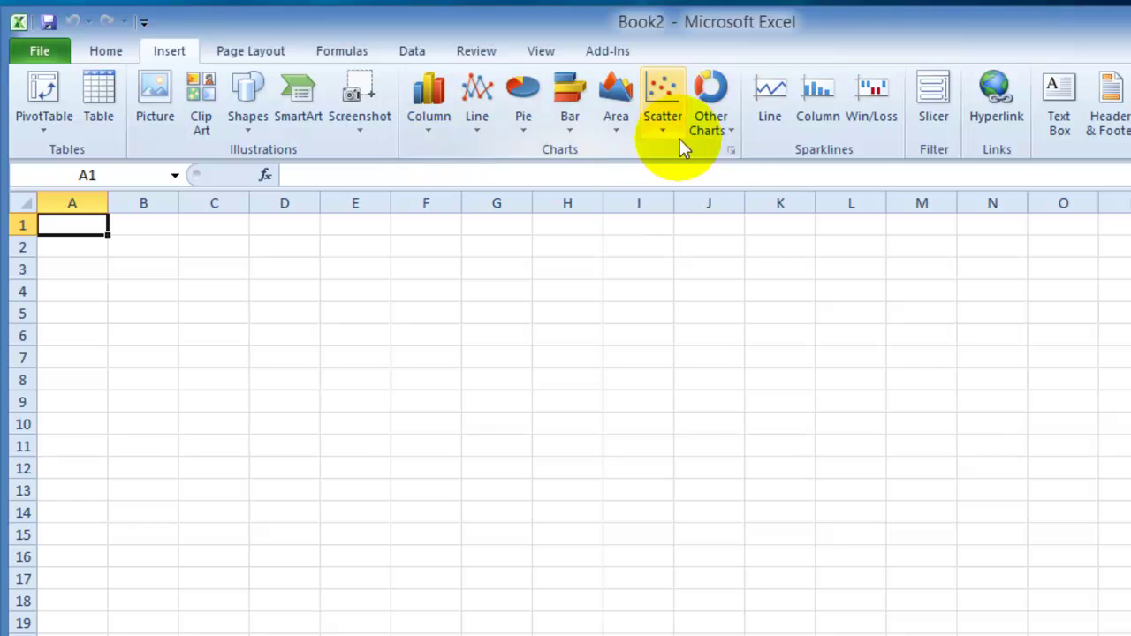
{"action": "left_click", "coordinate": [243, 53]}
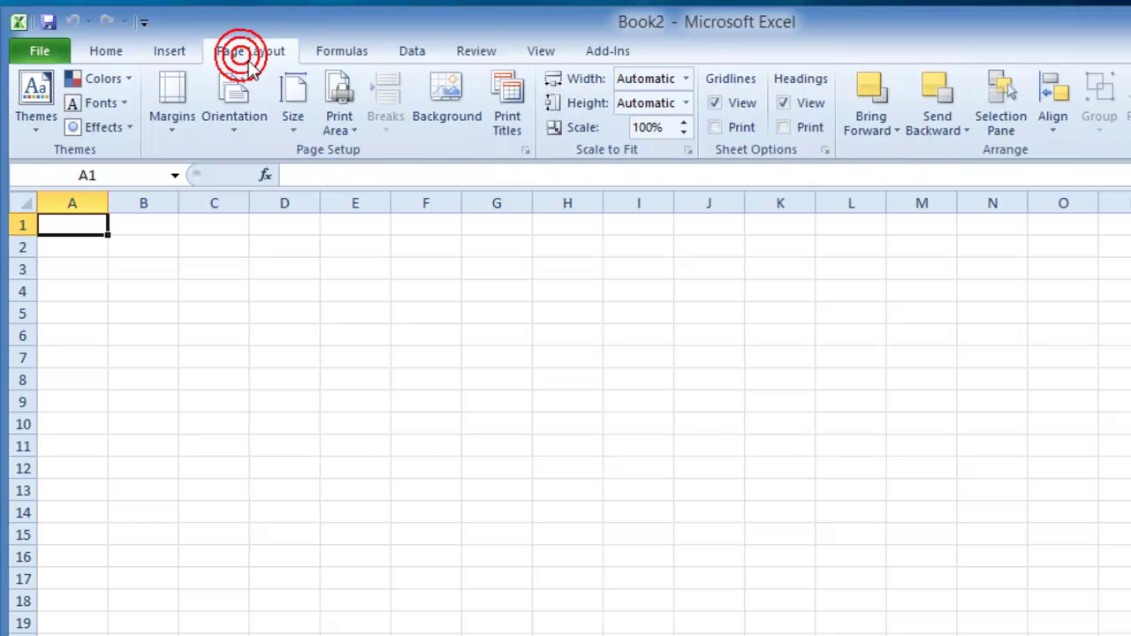
{"action": "left_click", "coordinate": [335, 51]}
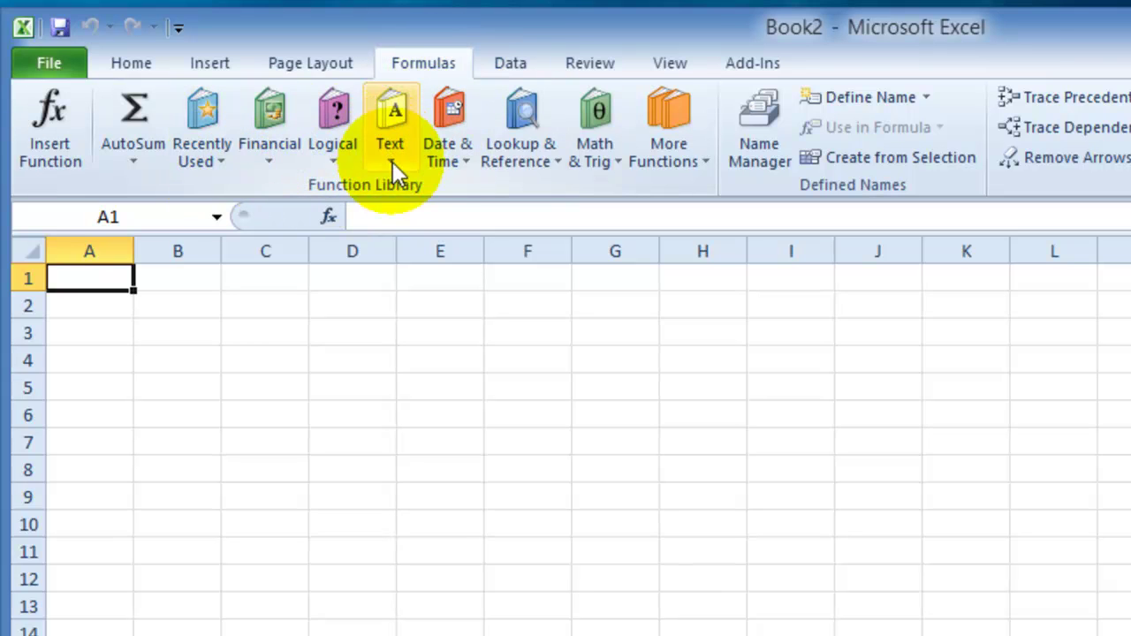
{"action": "left_click", "coordinate": [512, 70]}
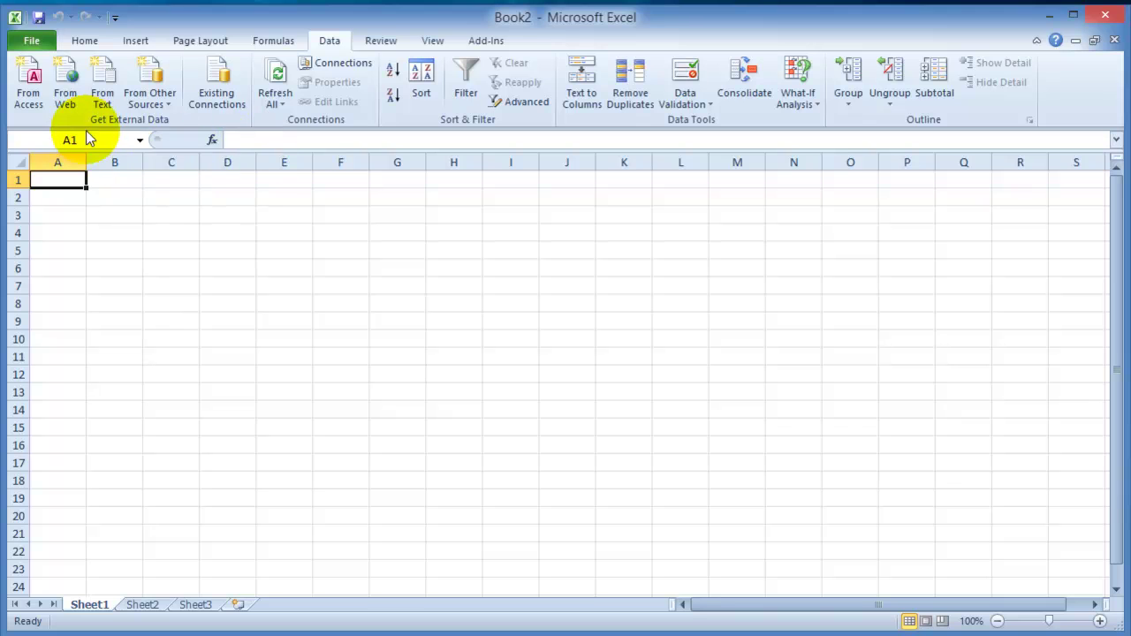
{"action": "left_click", "coordinate": [257, 141]}
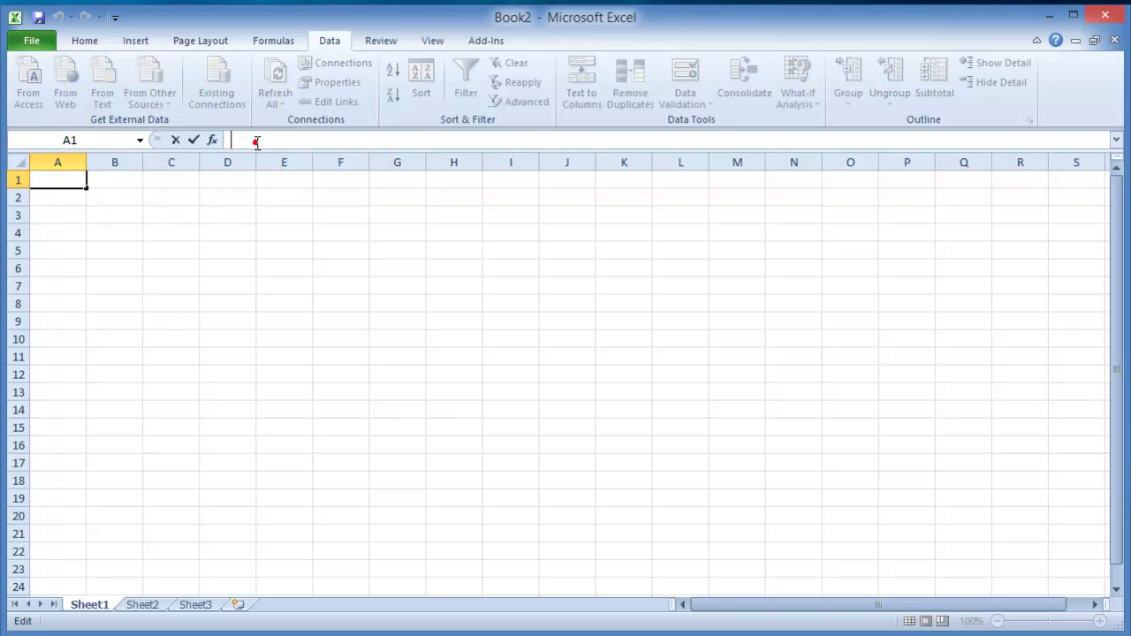
{"action": "left_click", "coordinate": [69, 196]}
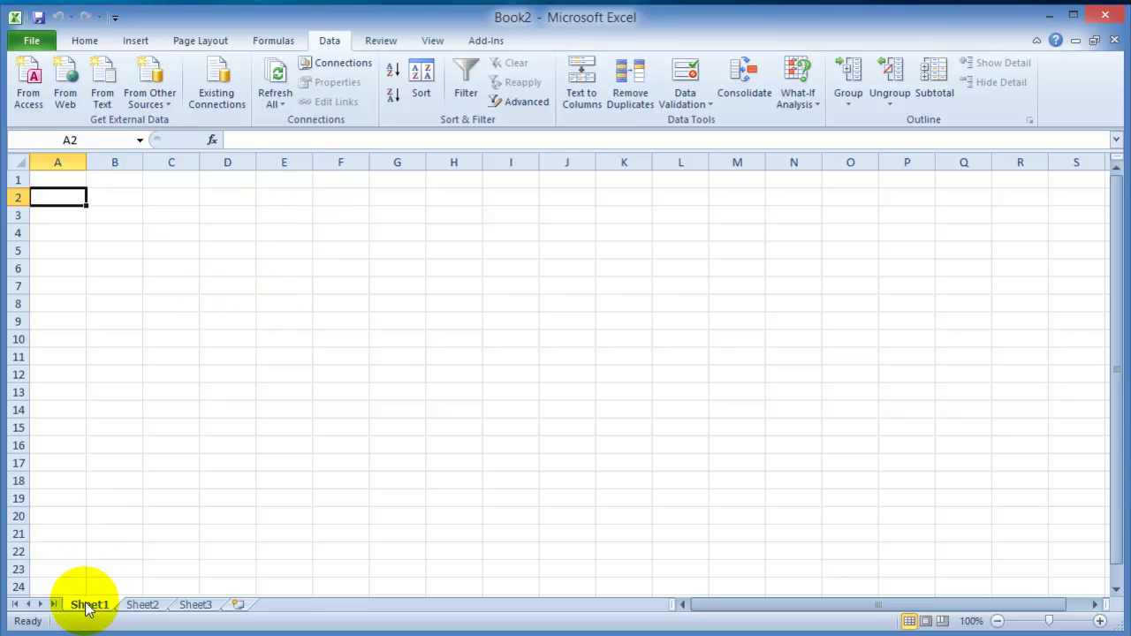
Look through the workbook's three worksheets, Sheet1, Sheet2 and Sheet3, ending on Sheet2
{"action": "left_click", "coordinate": [142, 606]}
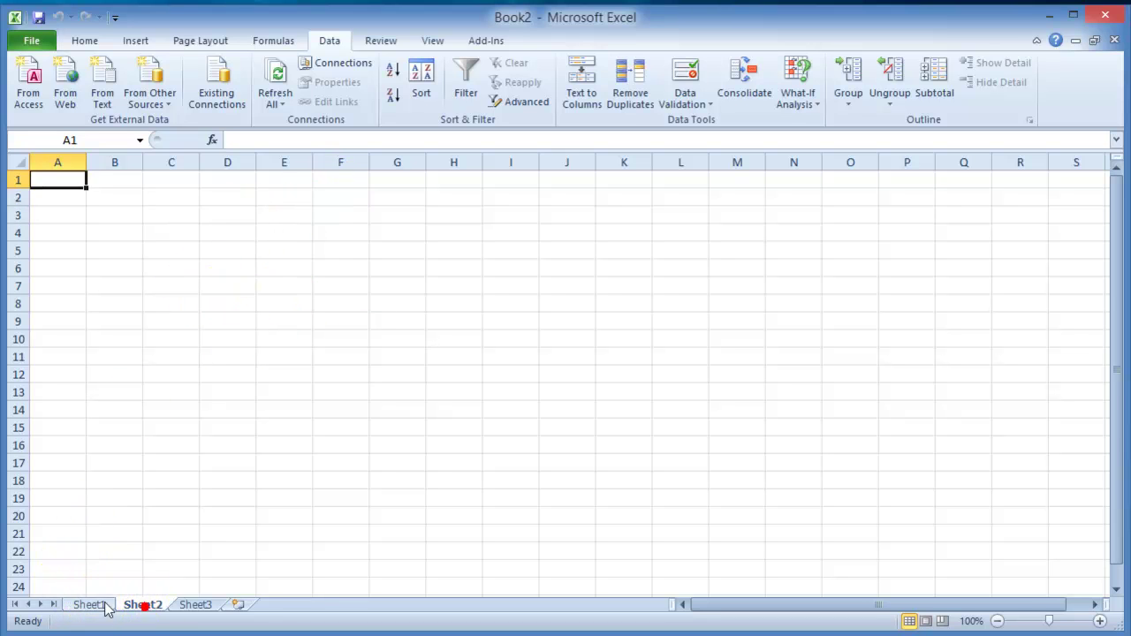
{"action": "left_click", "coordinate": [92, 607]}
{"action": "left_click", "coordinate": [193, 606]}
{"action": "left_click", "coordinate": [146, 607]}
{"action": "left_click", "coordinate": [91, 606]}
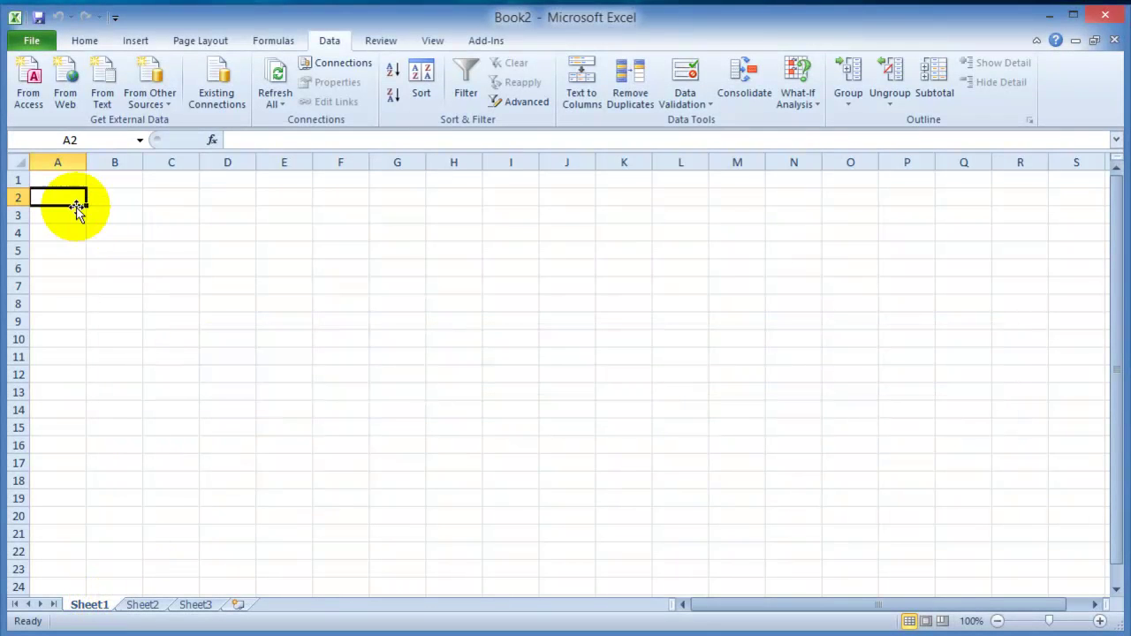
{"action": "left_click", "coordinate": [150, 606]}
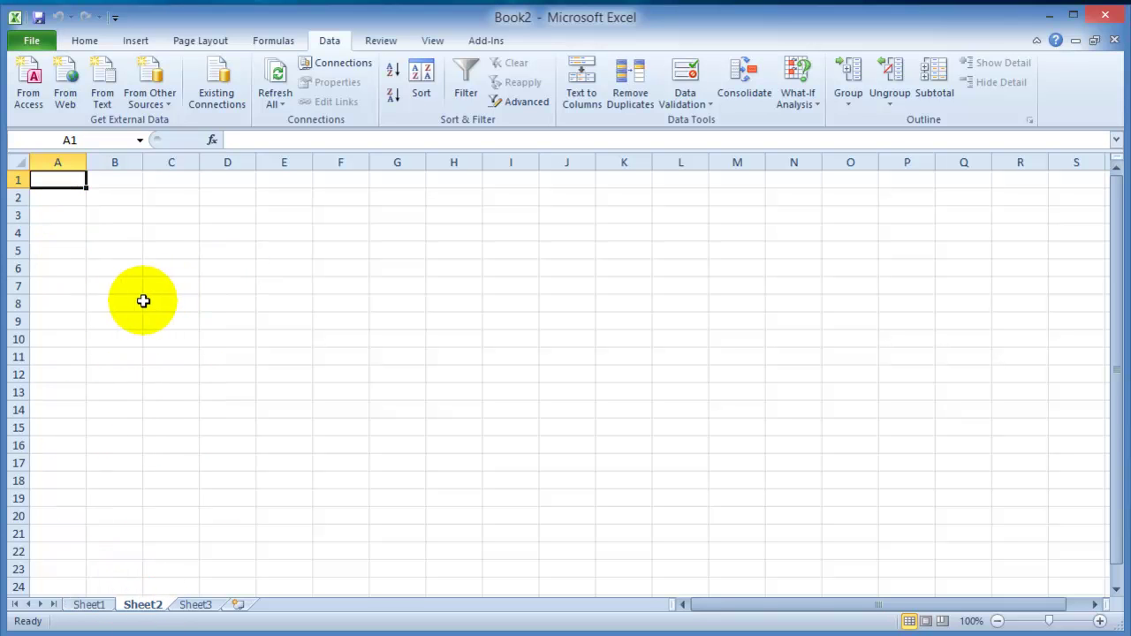
Add a new worksheet after Sheet3
{"action": "left_click", "coordinate": [203, 604]}
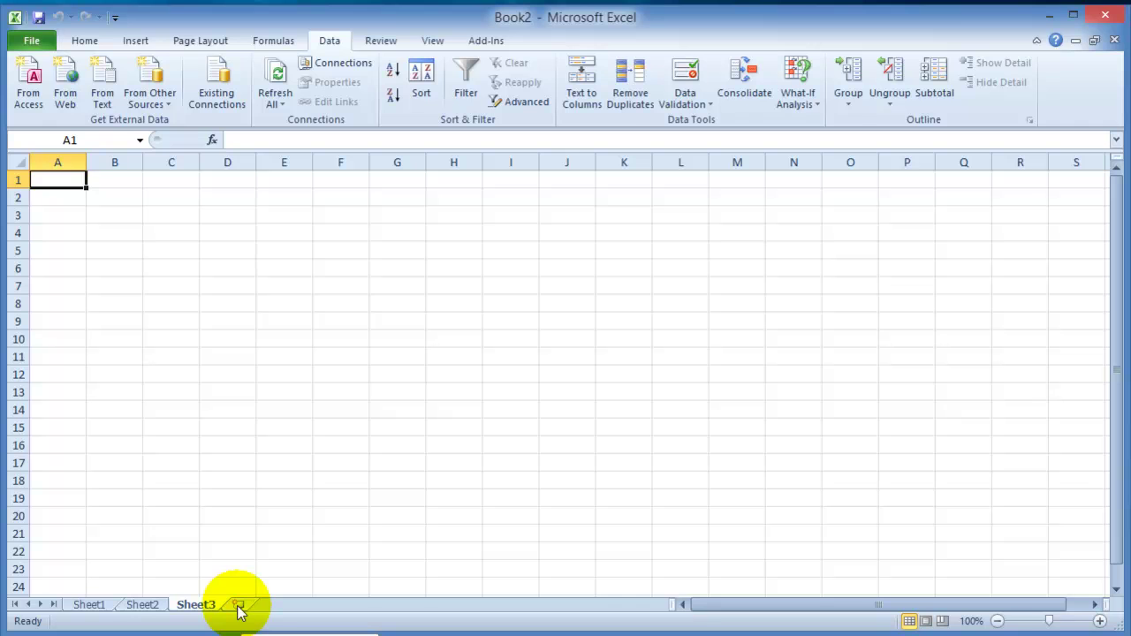
{"action": "left_click", "coordinate": [239, 606]}
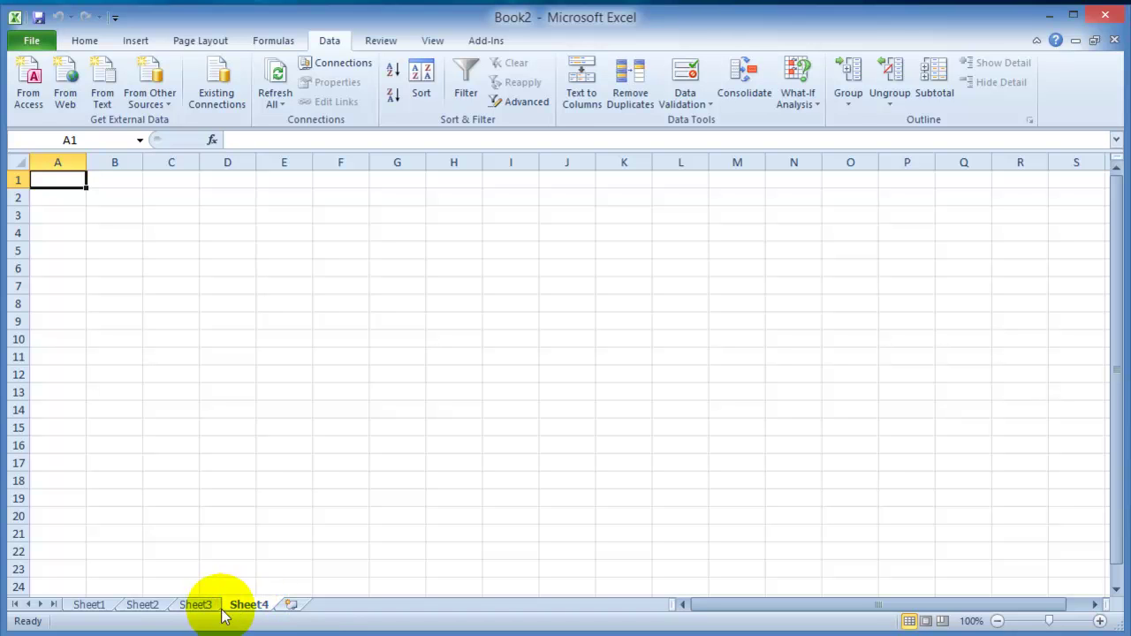
Rename the worksheet Sheet1 as Janauary
{"action": "left_click", "coordinate": [95, 606]}
{"action": "right_click", "coordinate": [95, 606]}
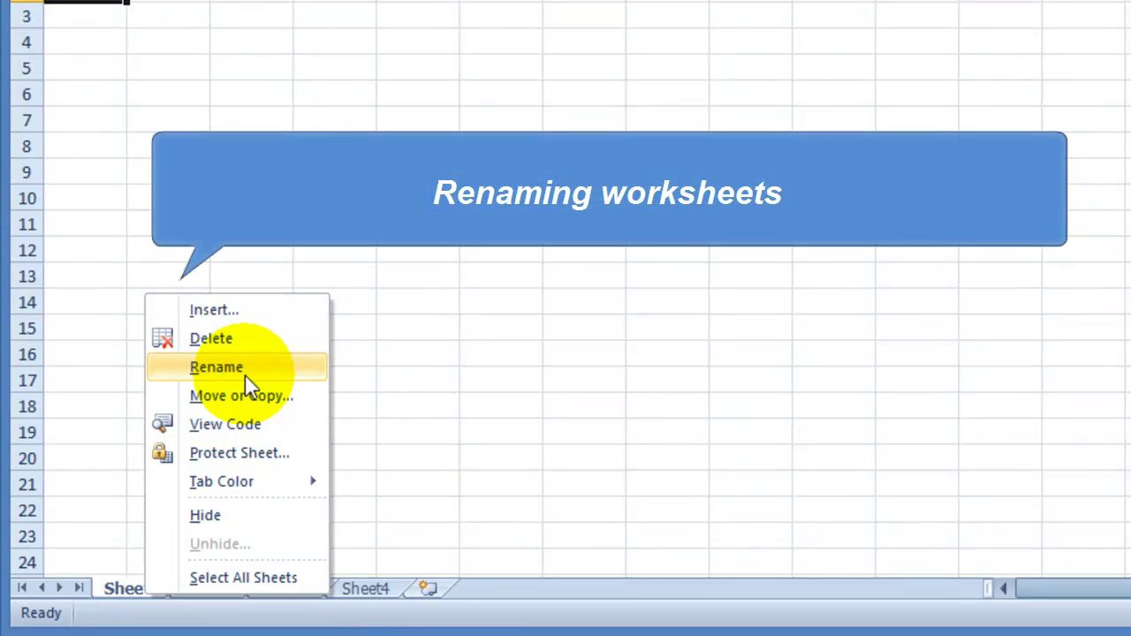
{"action": "left_click", "coordinate": [245, 374]}
{"action": "type", "text": "Janaury"}
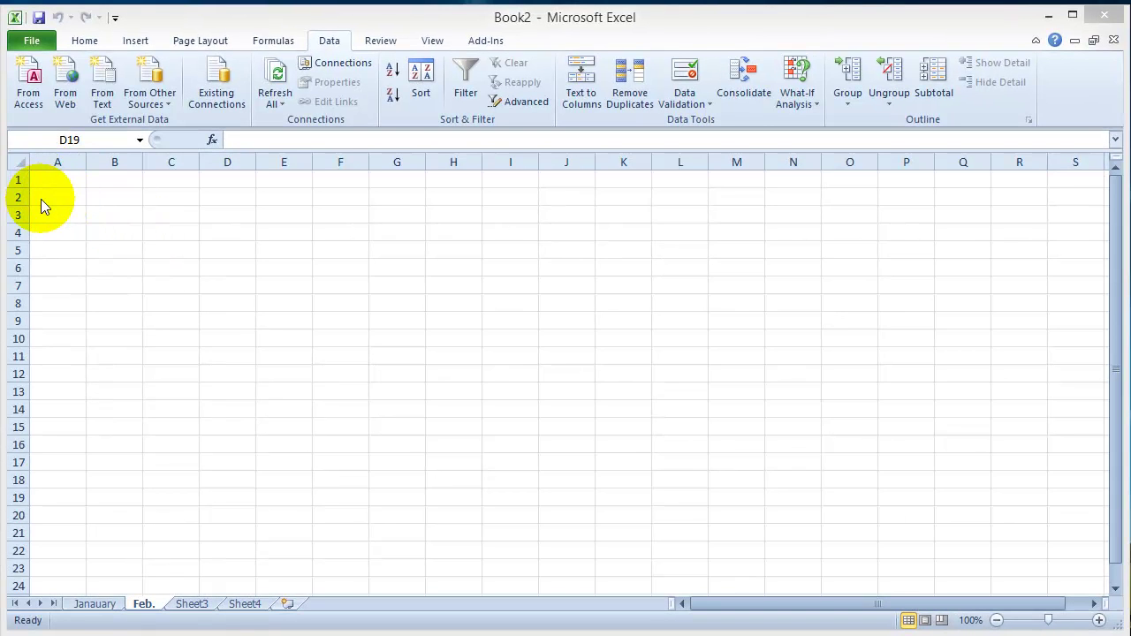
Correct the first worksheet's name to January
{"action": "left_click", "coordinate": [96, 604]}
{"action": "right_click", "coordinate": [98, 608]}
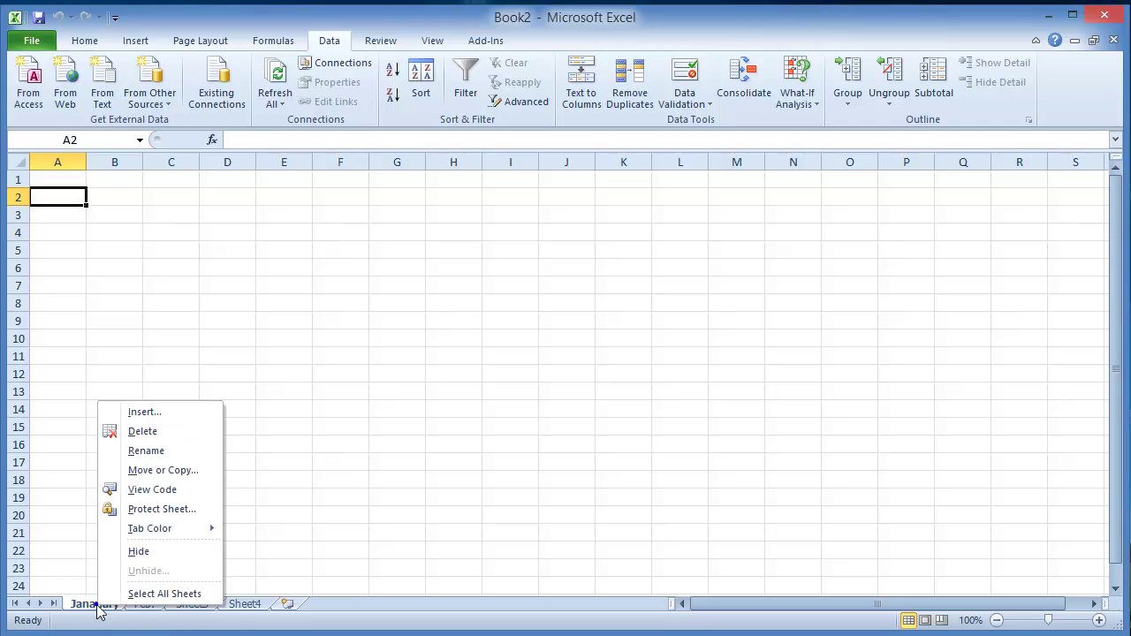
{"action": "left_click", "coordinate": [145, 451]}
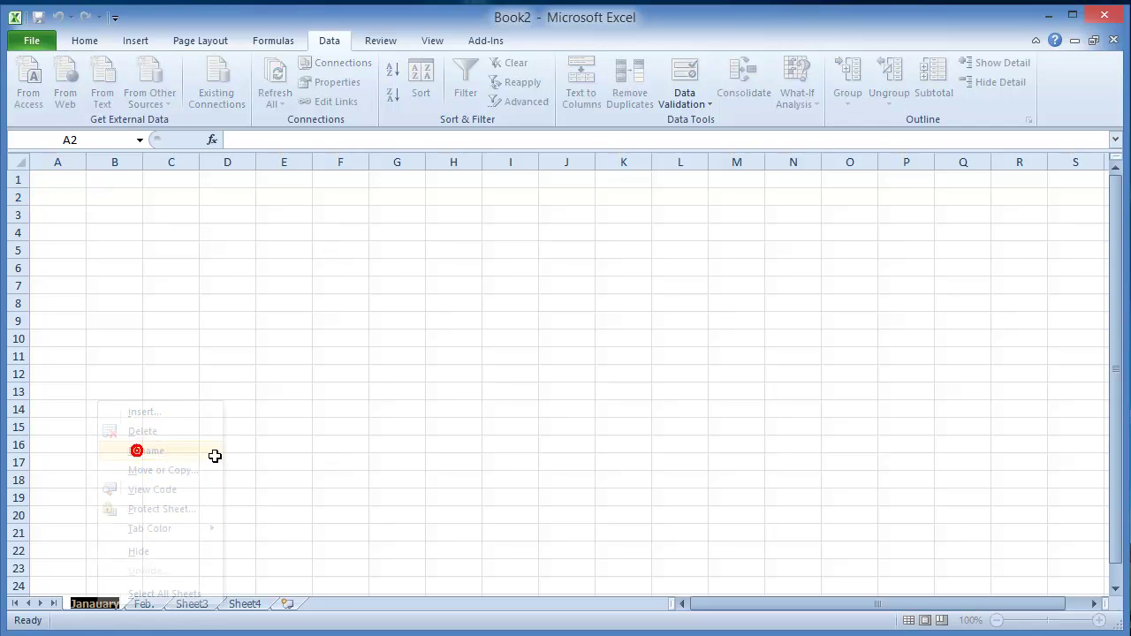
{"action": "type", "text": "January"}
{"action": "key", "text": "Return"}
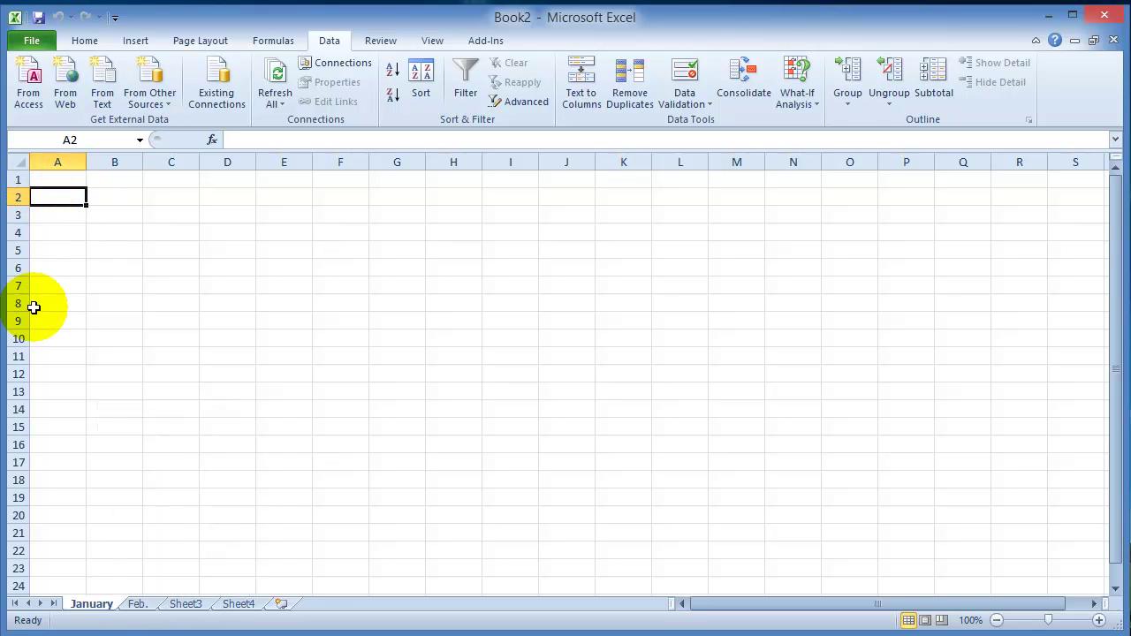
Examine how far the rows of the January worksheet extend, past row 160, and return to row 1
{"action": "left_click", "coordinate": [97, 427]}
{"action": "scroll", "coordinate": [285, 427], "scroll_direction": "down", "scroll_amount": 20}
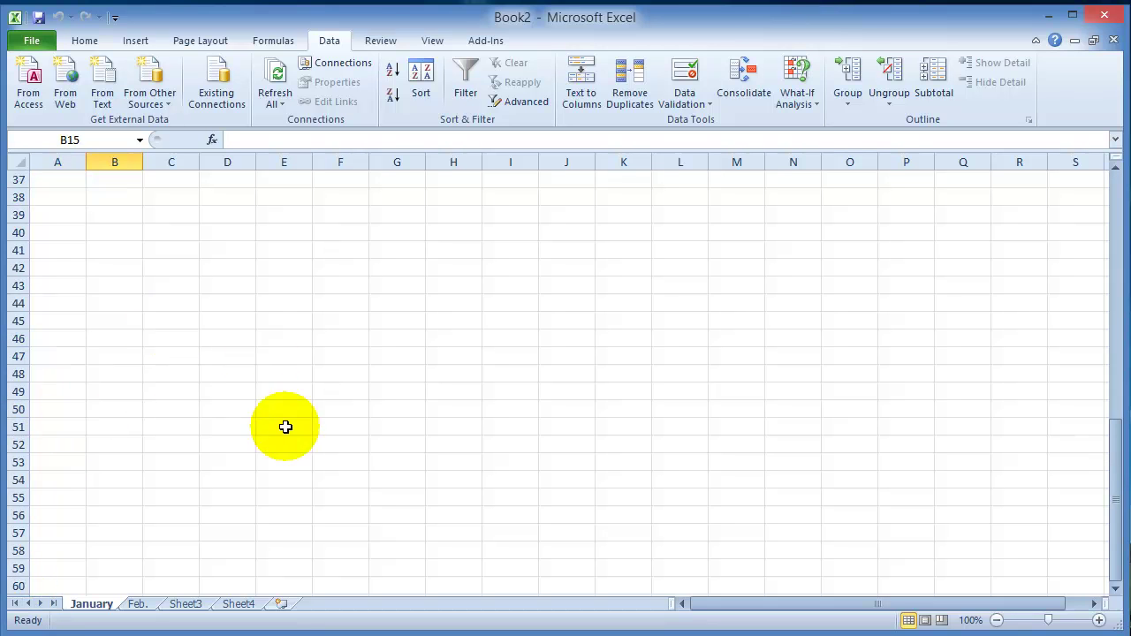
{"action": "scroll", "coordinate": [271, 353], "scroll_direction": "down", "scroll_amount": 20}
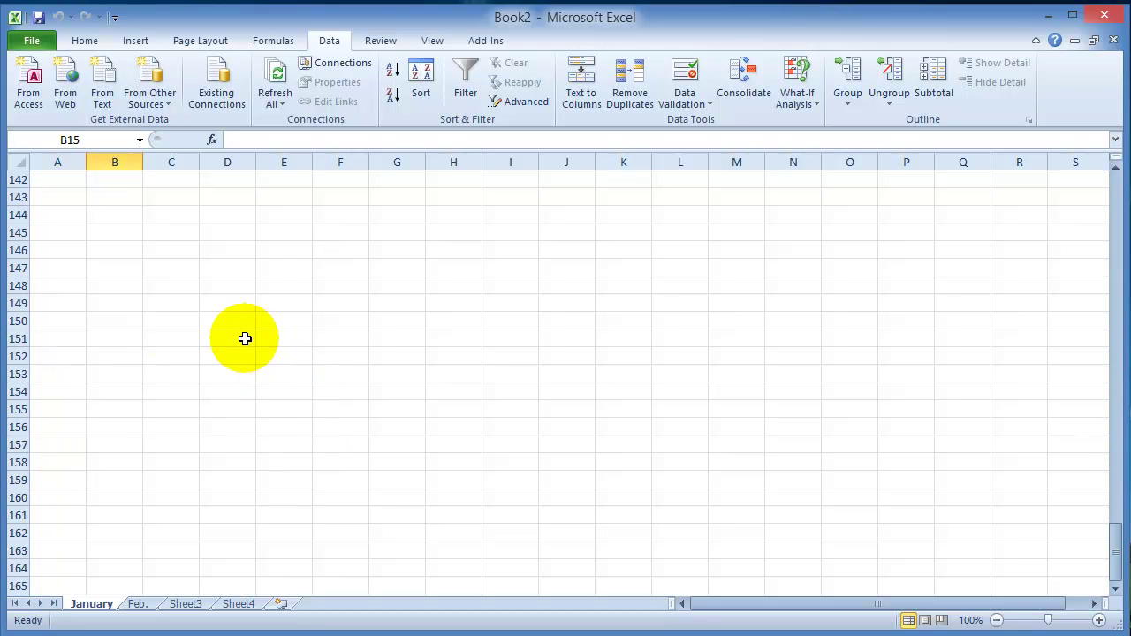
{"action": "scroll", "coordinate": [256, 371], "scroll_direction": "up", "scroll_amount": 20}
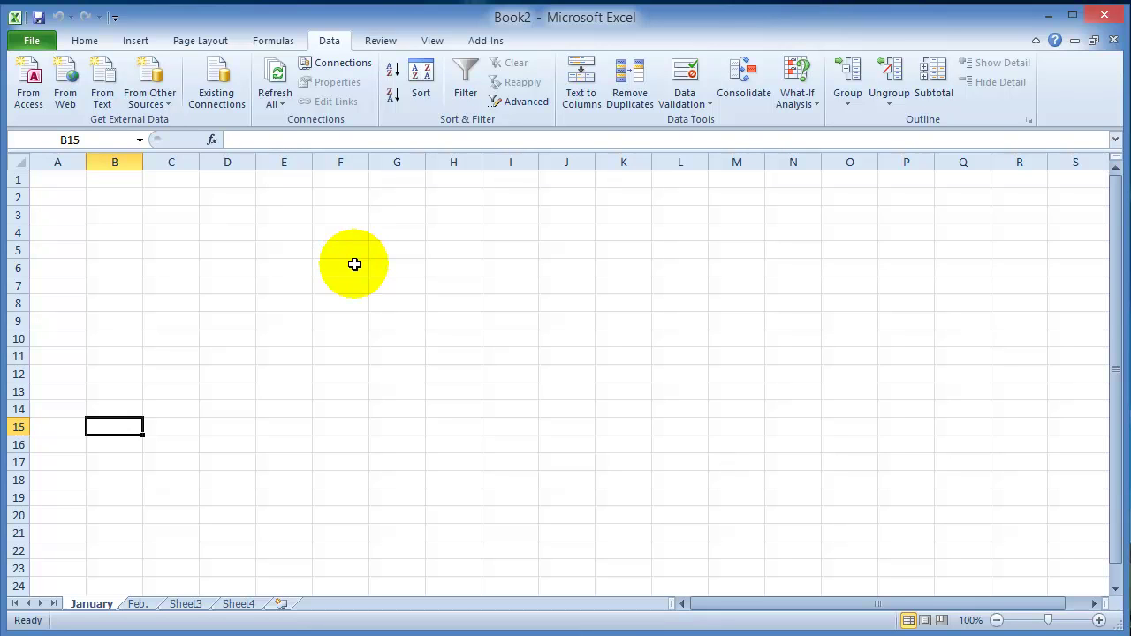
Select cells B2, A2, B3, D6, F6, C6 and B6 in turn to examine how cell addresses combine column and row
{"action": "left_click", "coordinate": [93, 197]}
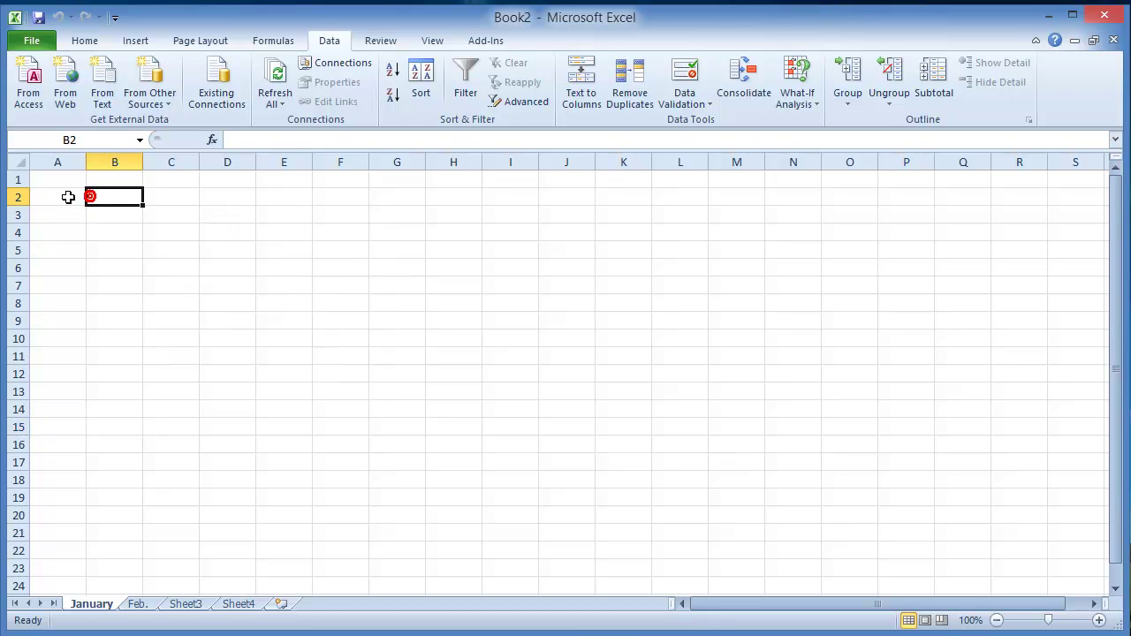
{"action": "left_click", "coordinate": [53, 196]}
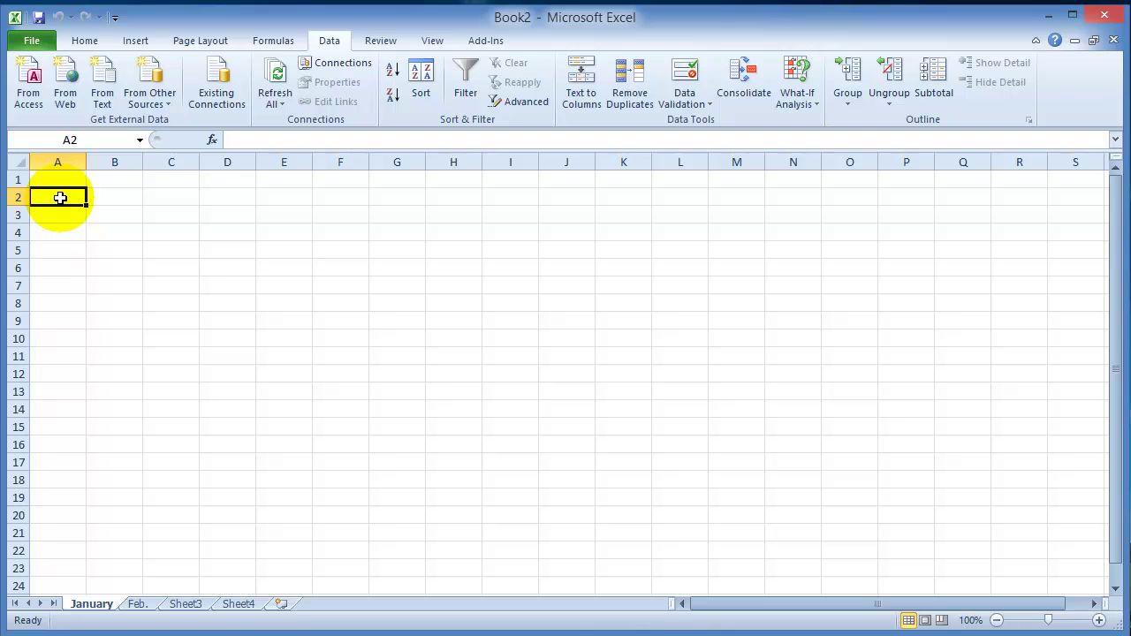
{"action": "left_click", "coordinate": [114, 212]}
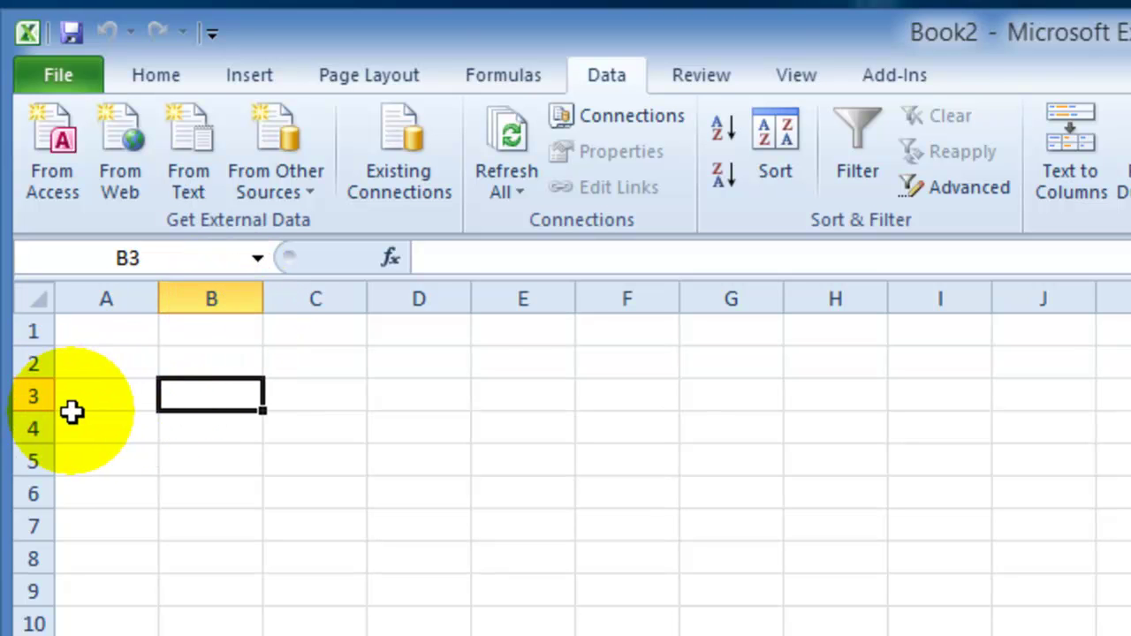
{"action": "left_click", "coordinate": [386, 487]}
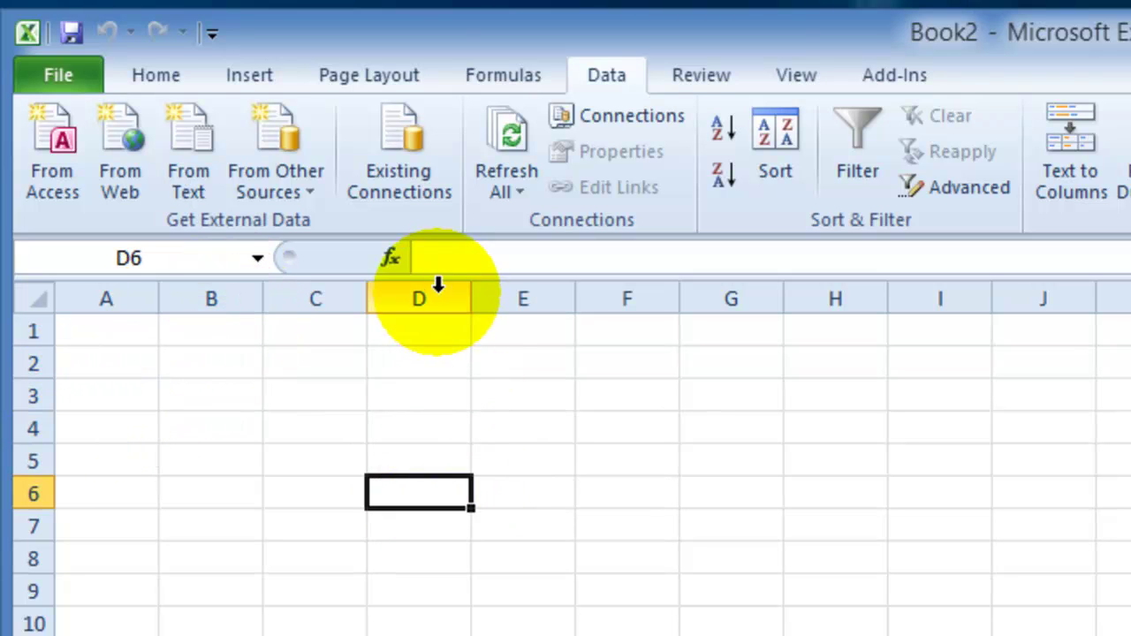
{"action": "key", "text": "Right"}
{"action": "key", "text": "Right"}
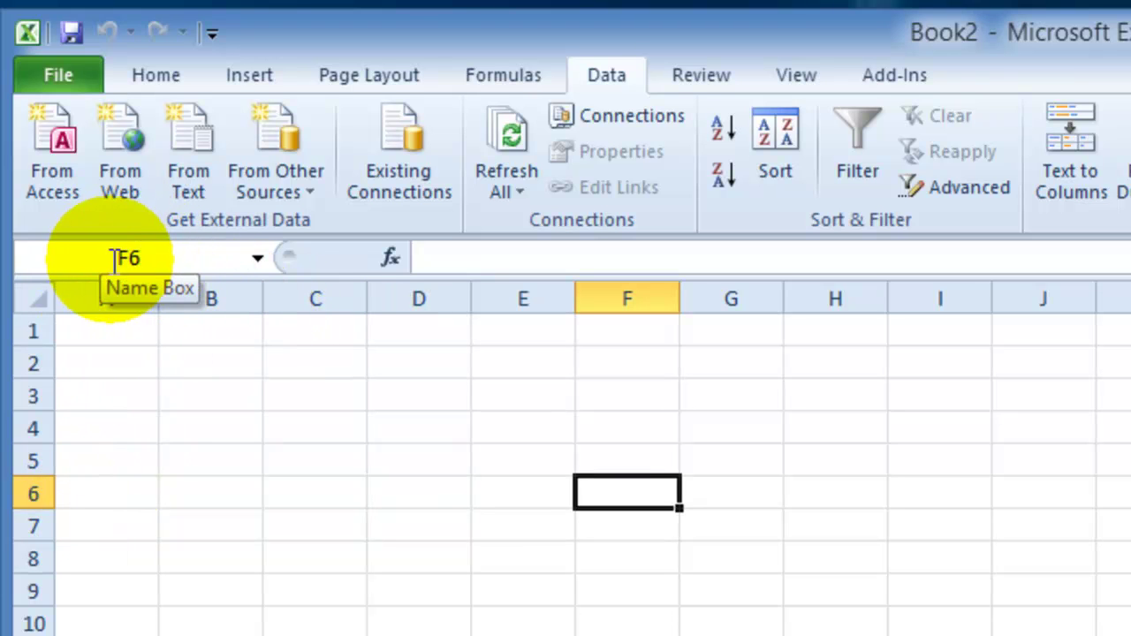
{"action": "left_click", "coordinate": [292, 497]}
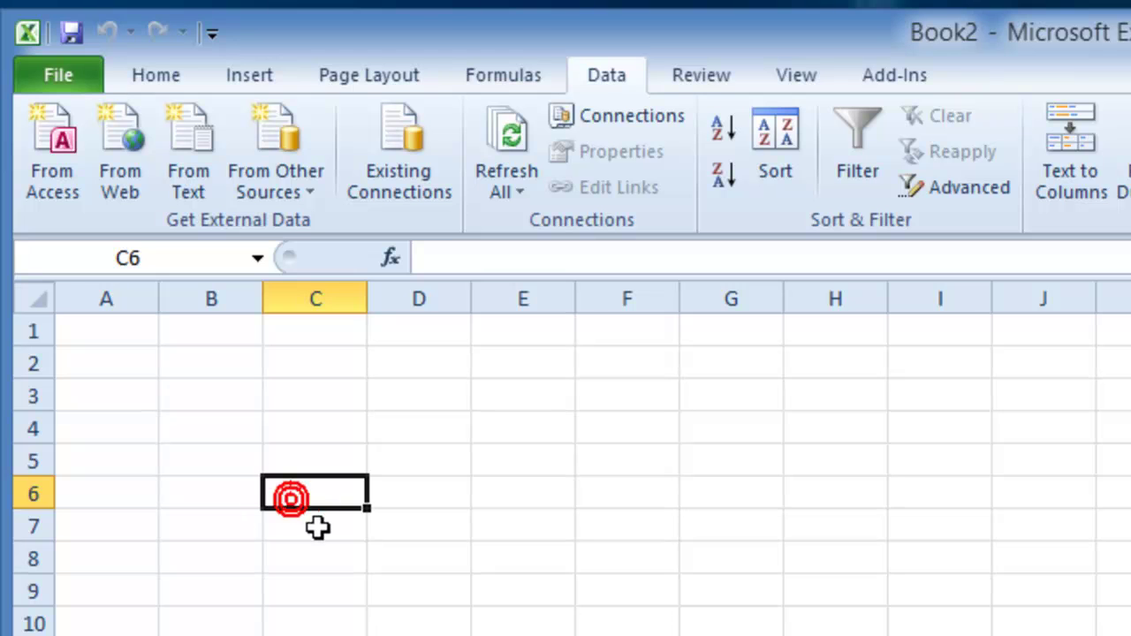
{"action": "left_click", "coordinate": [244, 493]}
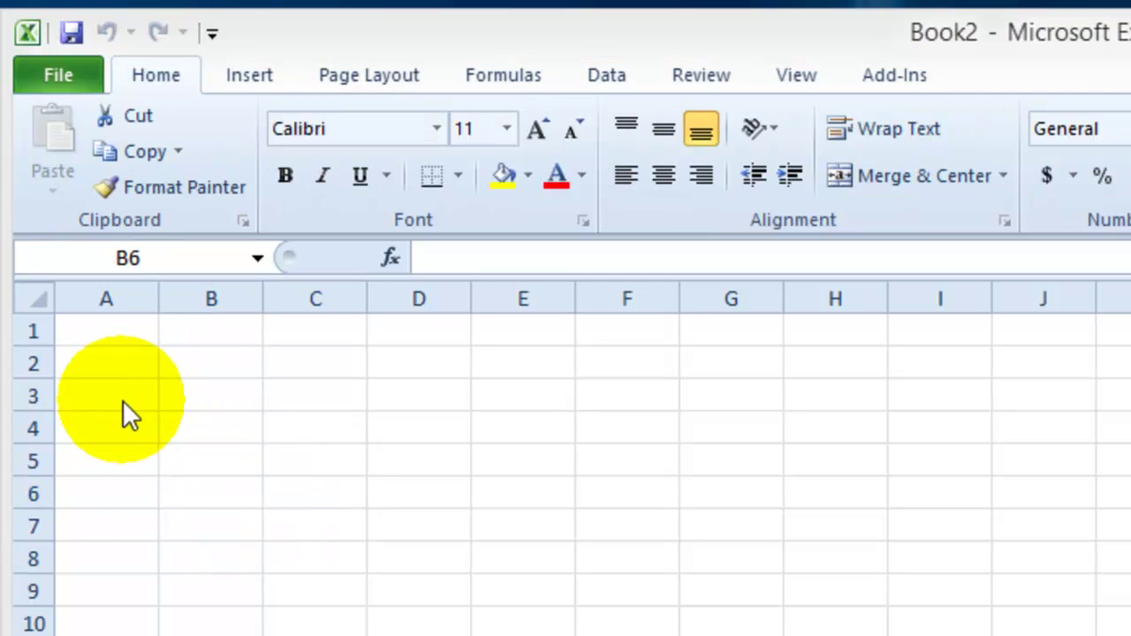
Examine the number formats available for cell B3, from General through Text, and keep B3 selected
{"action": "left_click", "coordinate": [217, 397]}
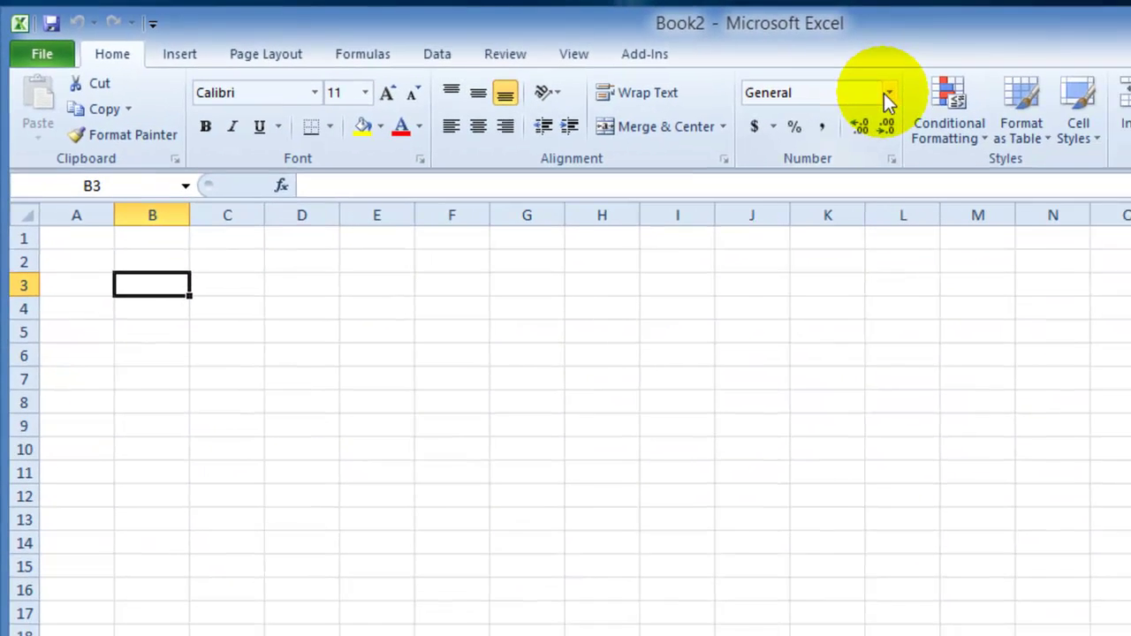
{"action": "left_click", "coordinate": [887, 94]}
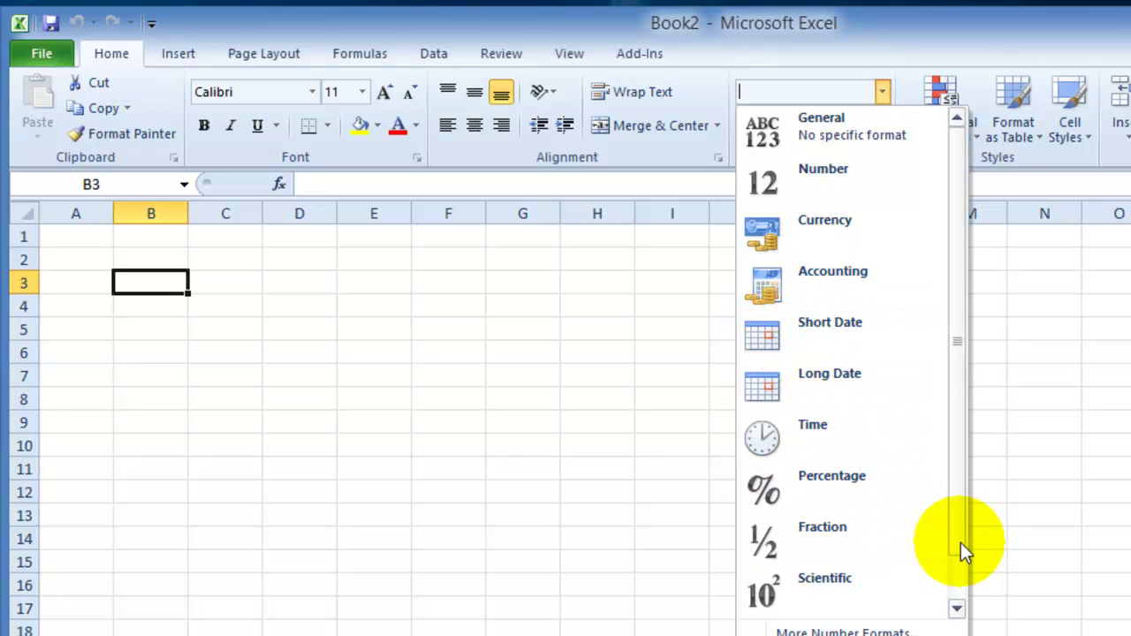
{"action": "scroll", "coordinate": [959, 547], "scroll_direction": "down", "scroll_amount": 1}
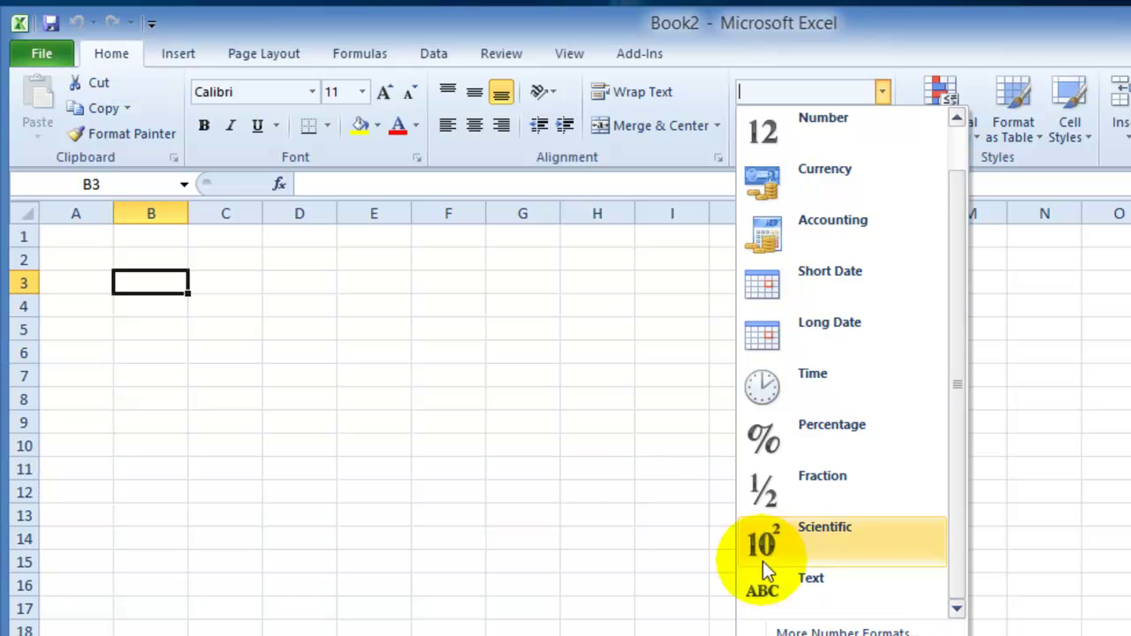
{"action": "left_click", "coordinate": [212, 311]}
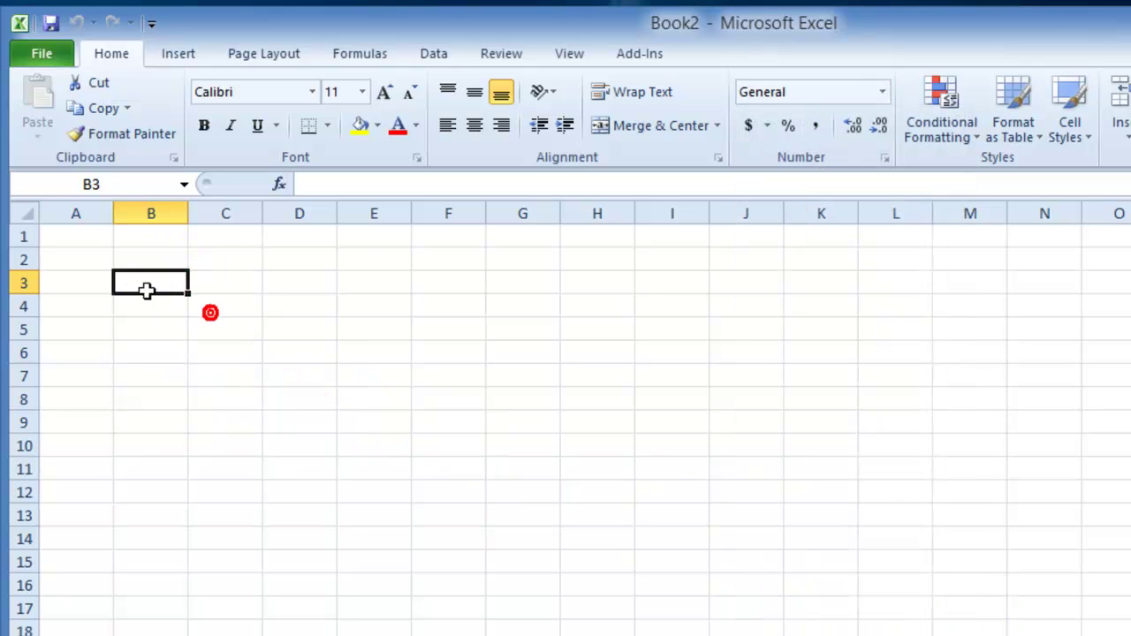
{"action": "left_click", "coordinate": [138, 307]}
{"action": "left_click", "coordinate": [159, 275]}
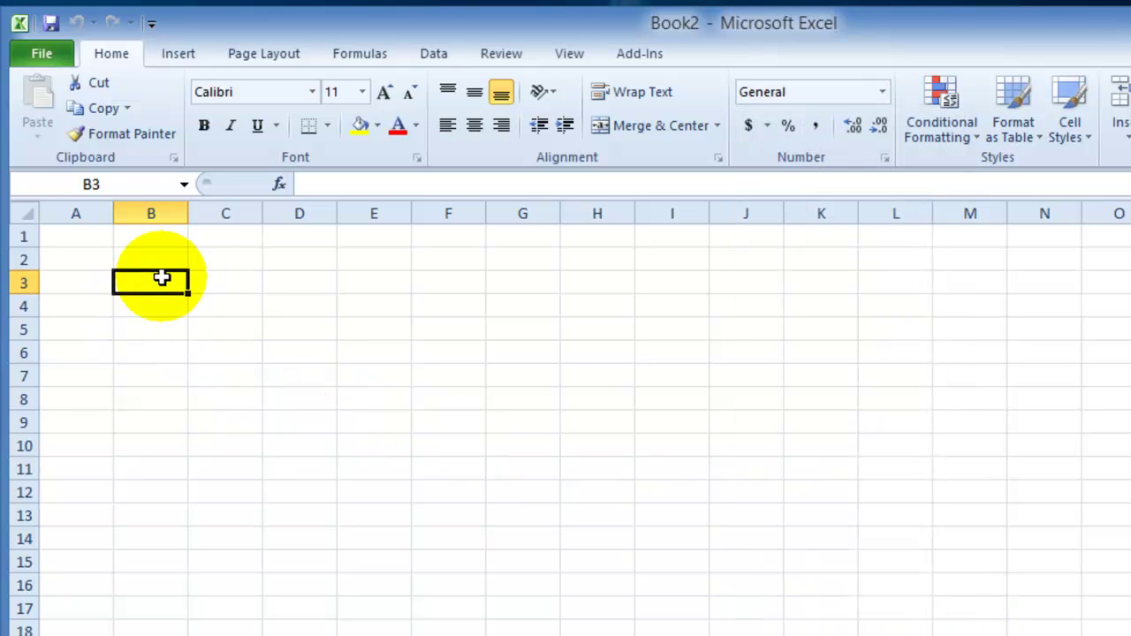
Enter Text in cell B3, 2 in B4, 3 in B5 and % in B6
{"action": "type", "text": "Text"}
{"action": "key", "text": "Return"}
{"action": "type", "text": "Num"}
{"action": "key", "text": "BackSpace"}
{"action": "key", "text": "BackSpace"}
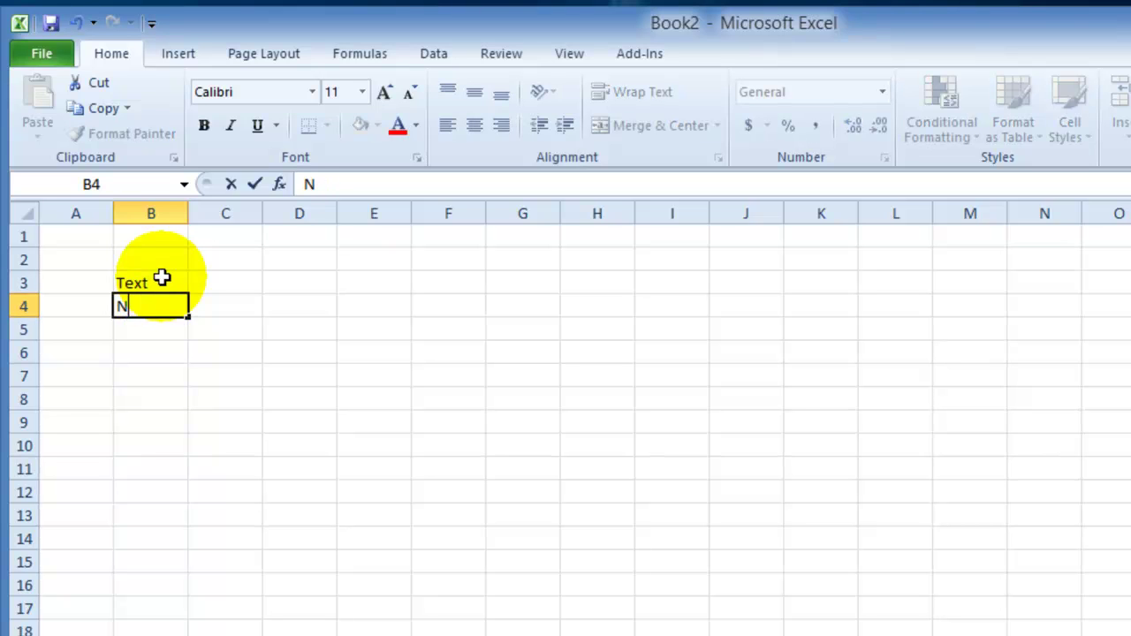
{"action": "key", "text": "BackSpace"}
{"action": "type", "text": "2"}
{"action": "key", "text": "Return"}
{"action": "type", "text": "3"}
{"action": "key", "text": "Return"}
{"action": "type", "text": "%"}
{"action": "key", "text": "Return"}
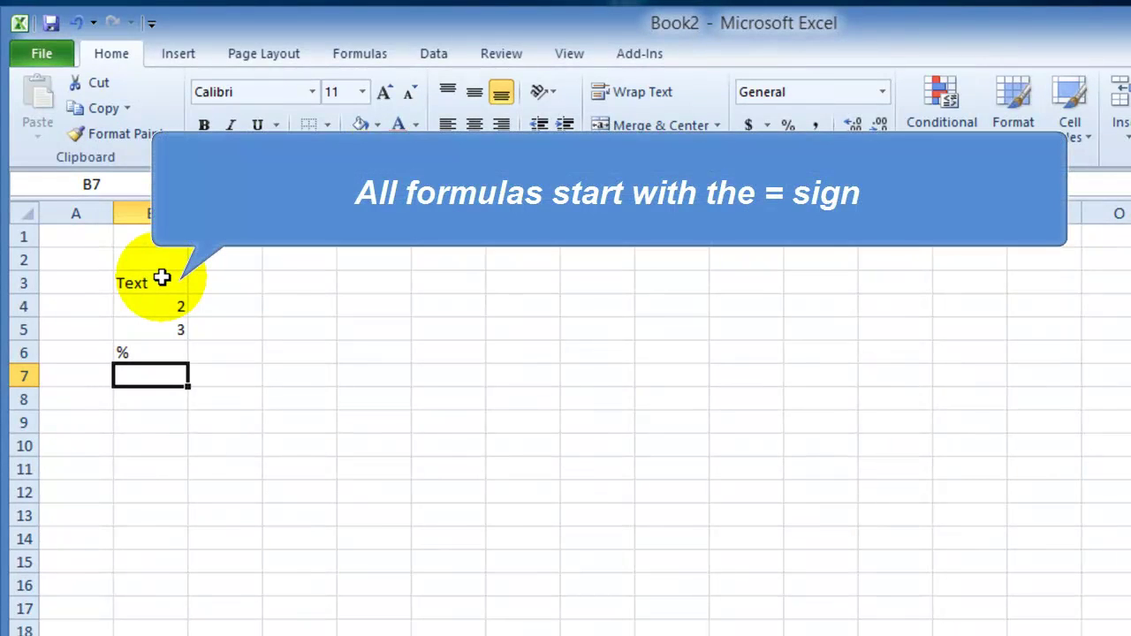
Enter the formula =sum(b4:b6) in cell B7 and keep that cell selected
{"action": "type", "text": "="}
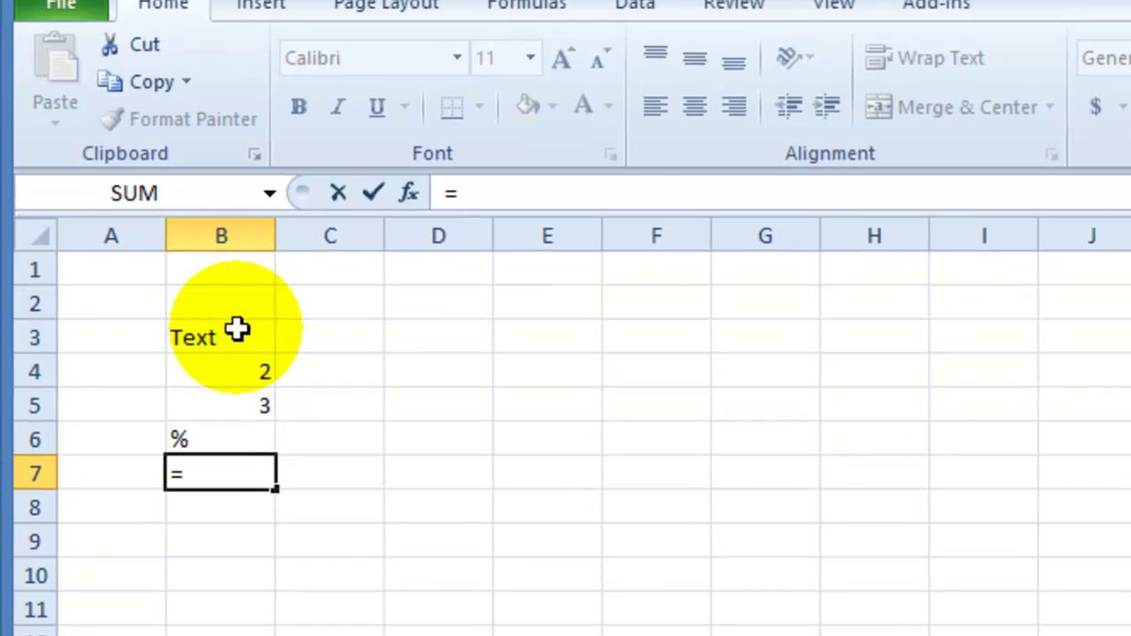
{"action": "type", "text": "b"}
{"action": "key", "text": "BackSpace"}
{"action": "type", "text": "sum("}
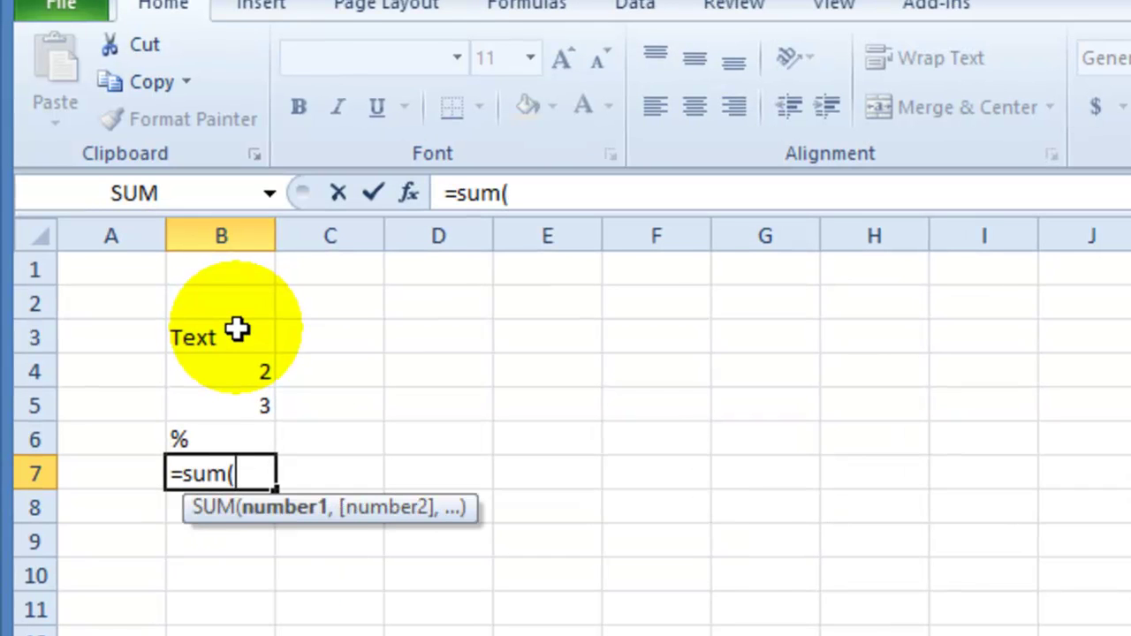
{"action": "type", "text": "b"}
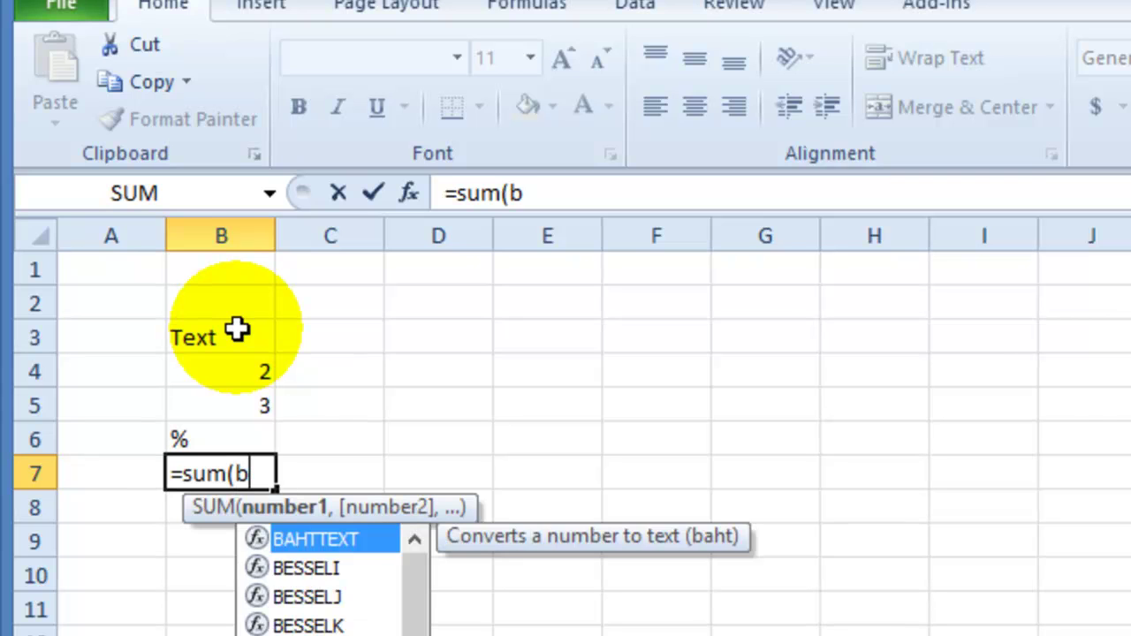
{"action": "type", "text": "4:b6)"}
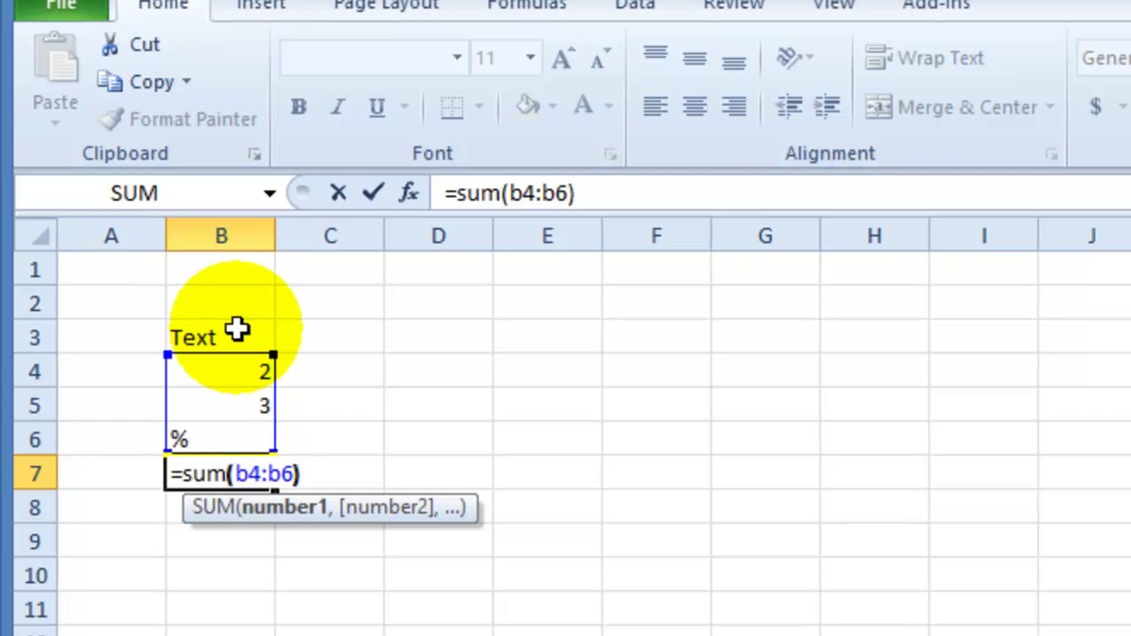
{"action": "left_click", "coordinate": [232, 479]}
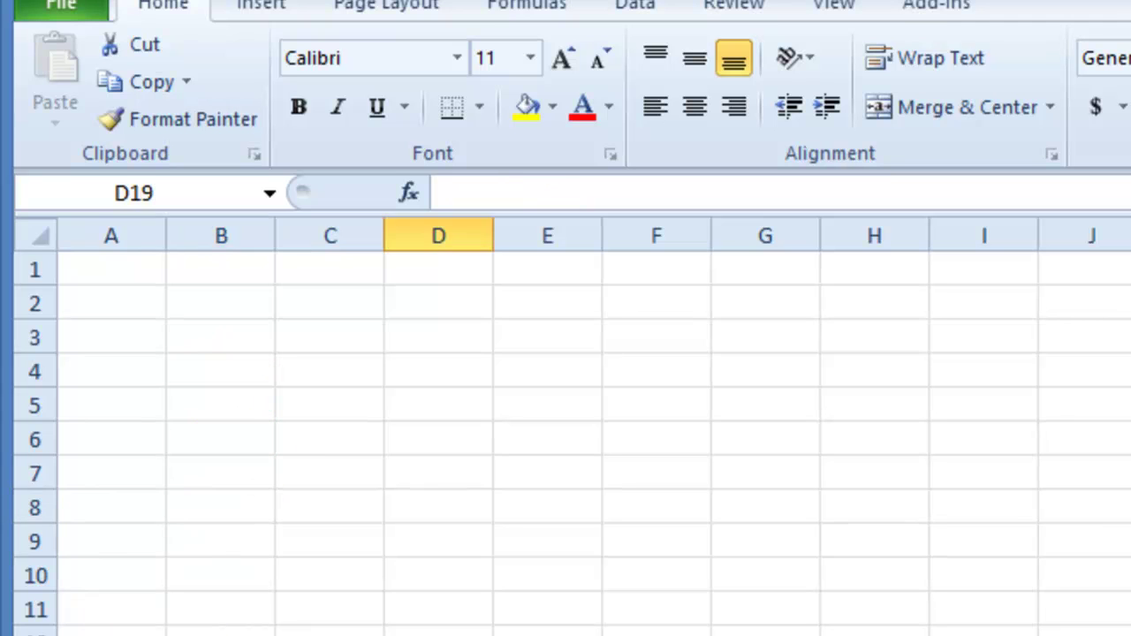
{"action": "key", "text": "ctrl+Home"}
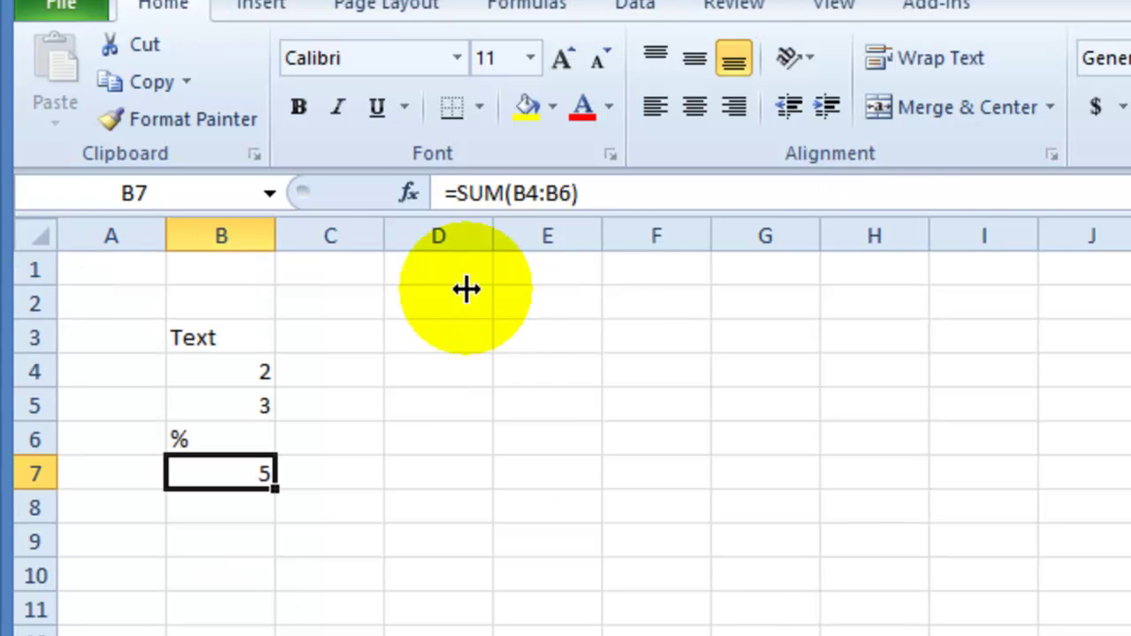
Examine the file name and file type offered by Save As for the workbook, and close the dialog without saving
{"action": "left_click", "coordinate": [84, 12]}
{"action": "left_click", "coordinate": [101, 104]}
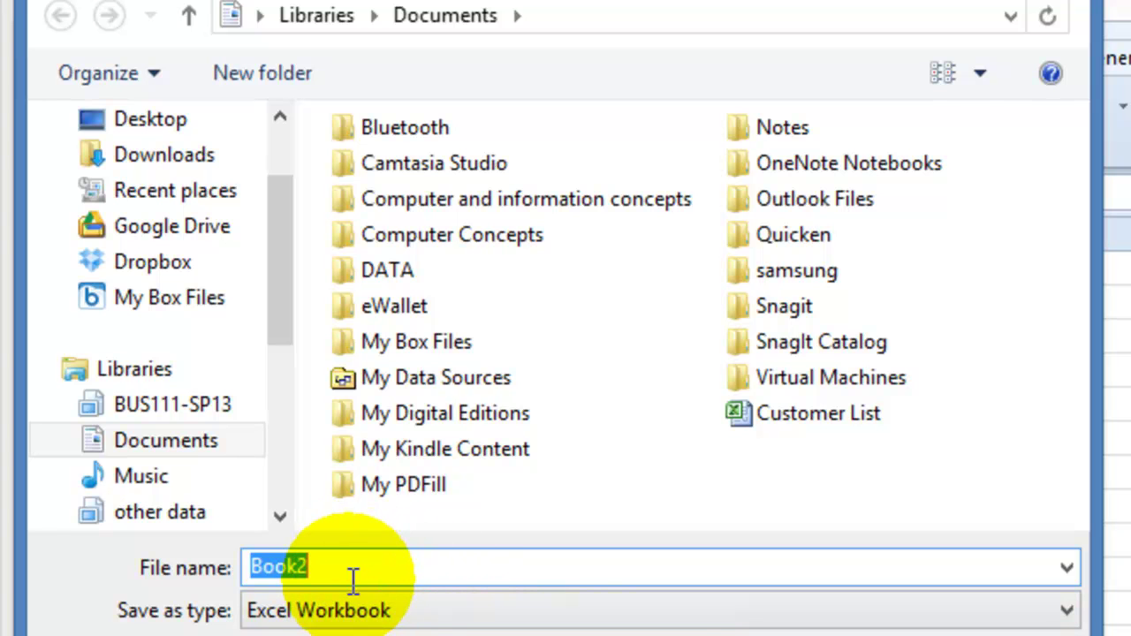
{"action": "left_click", "coordinate": [352, 576]}
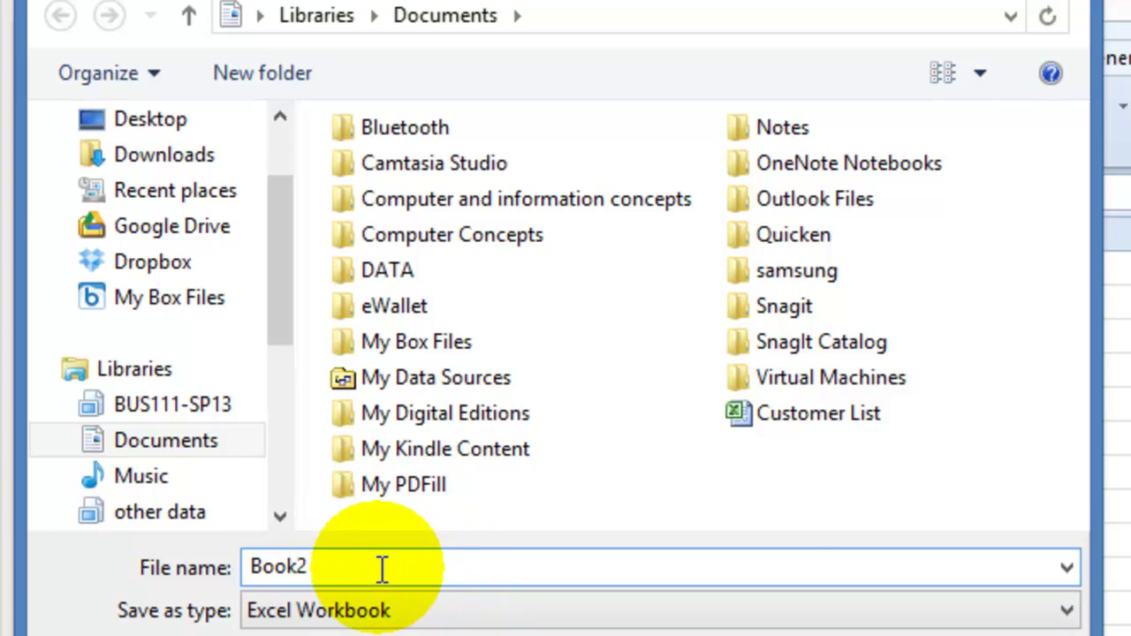
{"action": "key", "text": "Escape"}
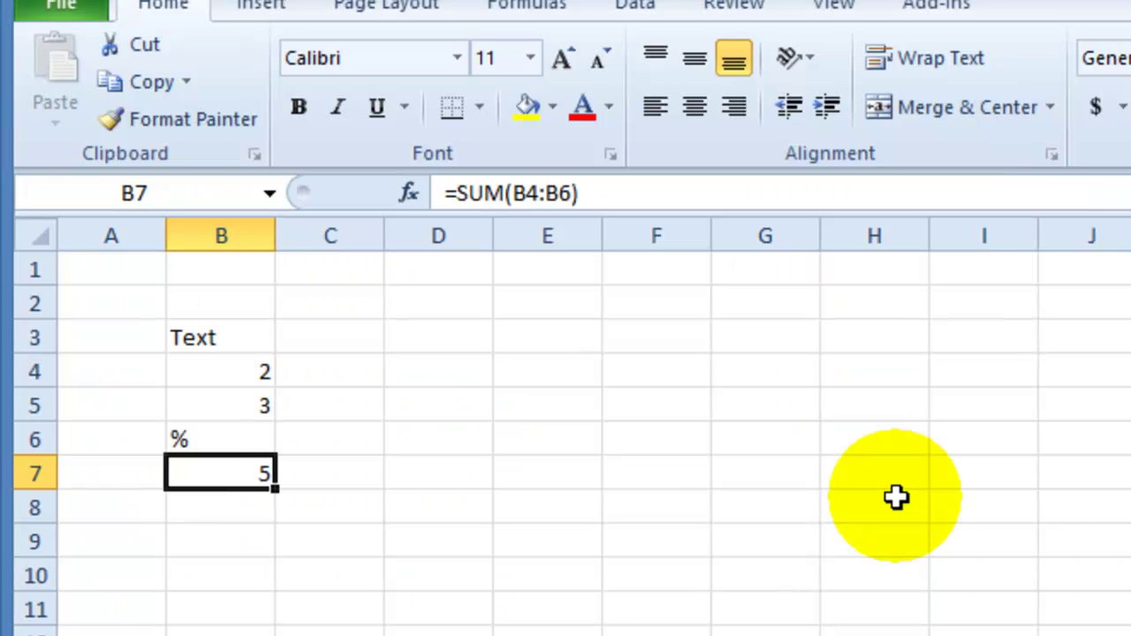